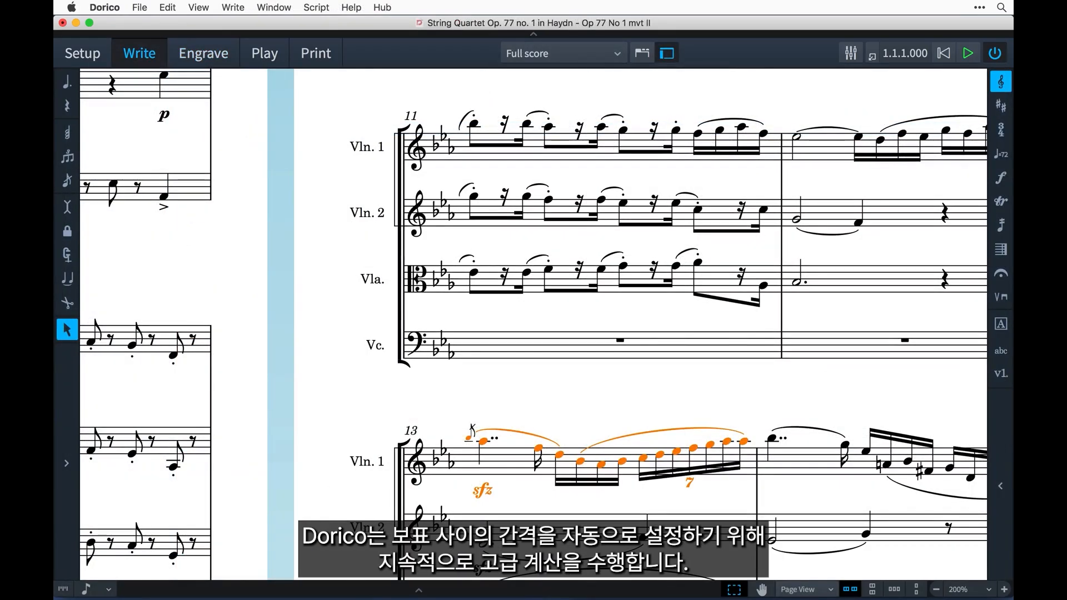
# Raise the selected bar 13 Violin 1 passage by two octaves, and add an f dynamic with a crescendo to the cello in bar 11
pyautogui.press('alt+super+Up')
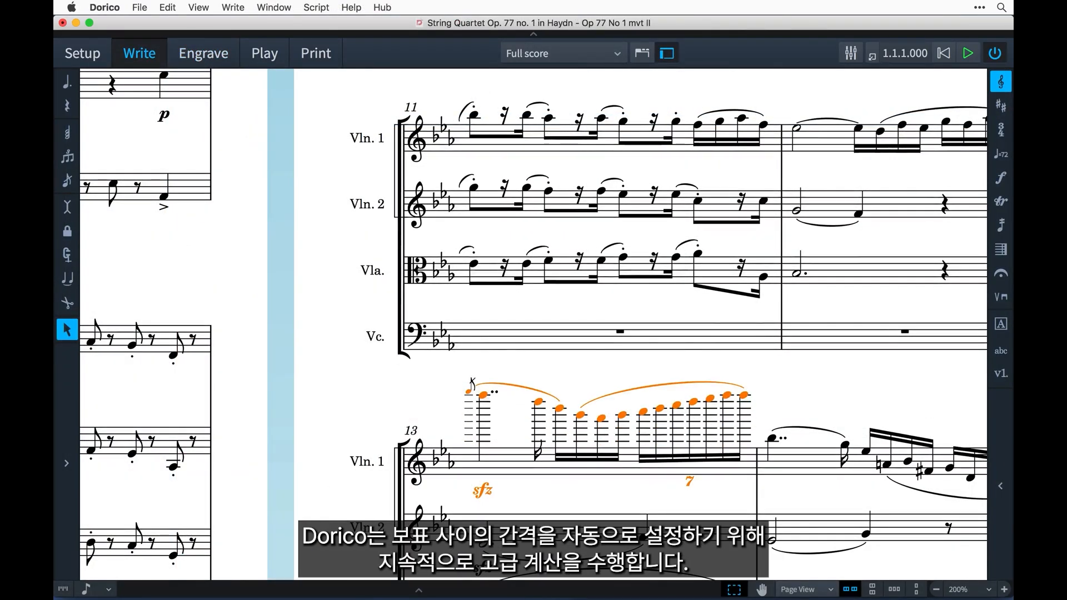
pyautogui.doubleClick(474, 341)
pyautogui.hotkey('shift', 'd')
pyautogui.write('f')
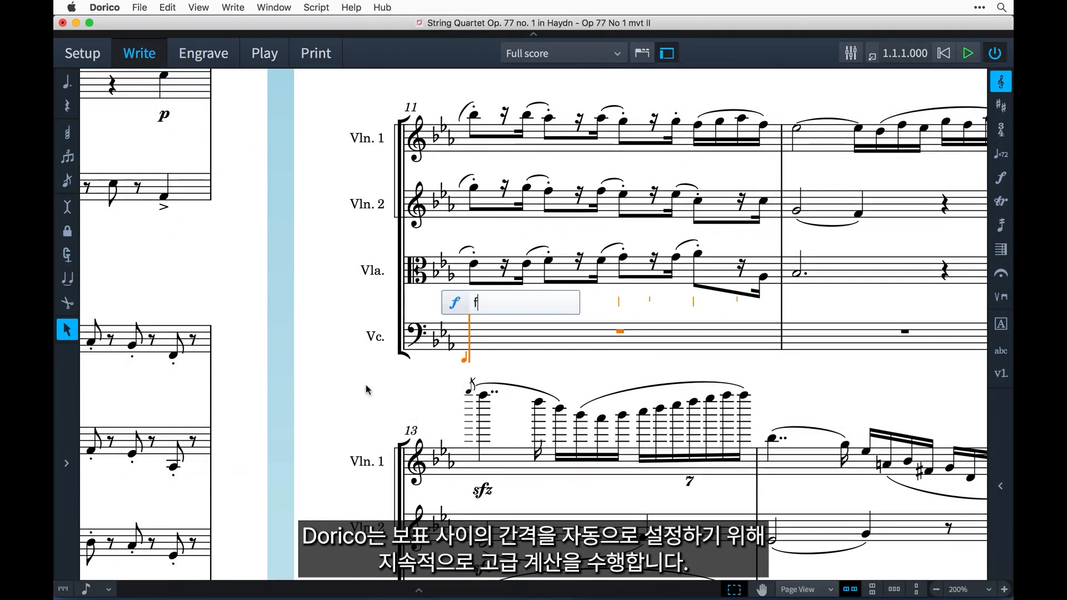
pyautogui.write('<')
pyautogui.press('Return')
# Enter quarter notes C, D and E on the first three beats of the cello's bar 11
pyautogui.press('c')
pyautogui.press('d')
pyautogui.press('e')
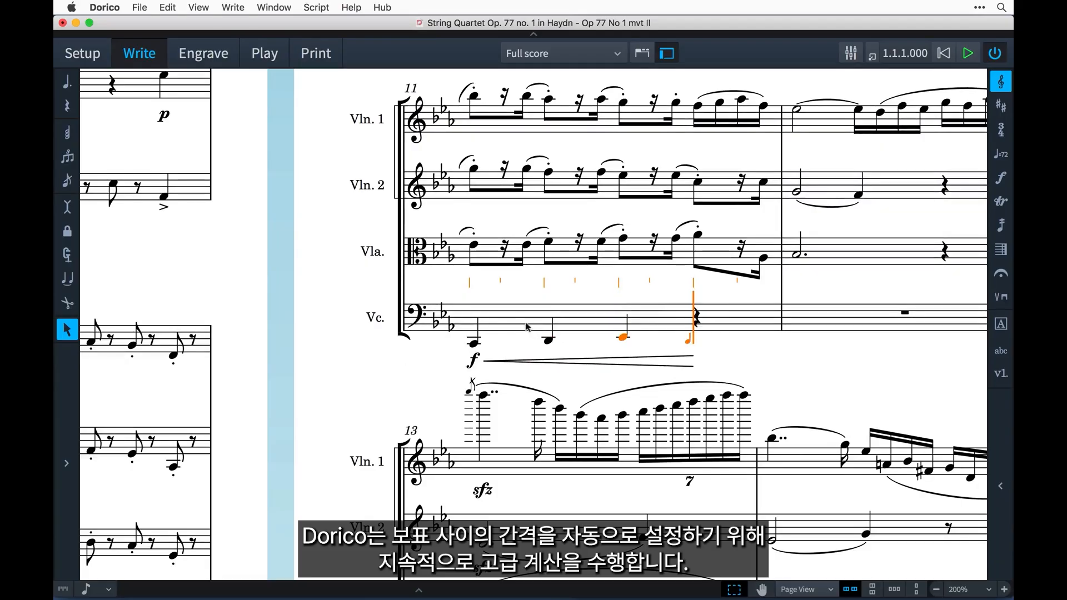
pyautogui.press('Escape')
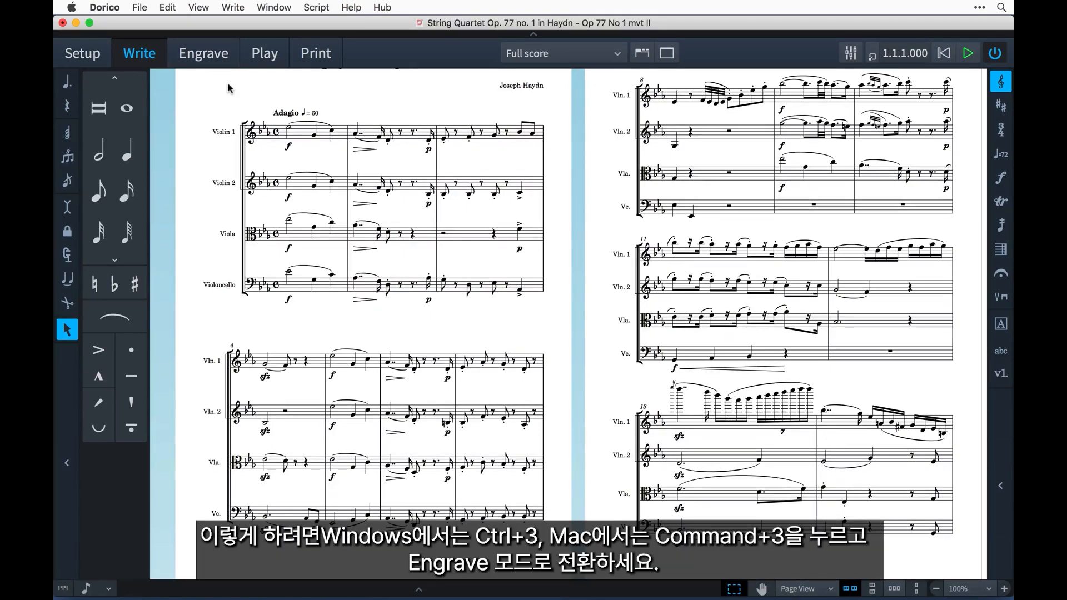
# Switch to Engrave mode and turn on Staff Spacing
pyautogui.click(225, 56)
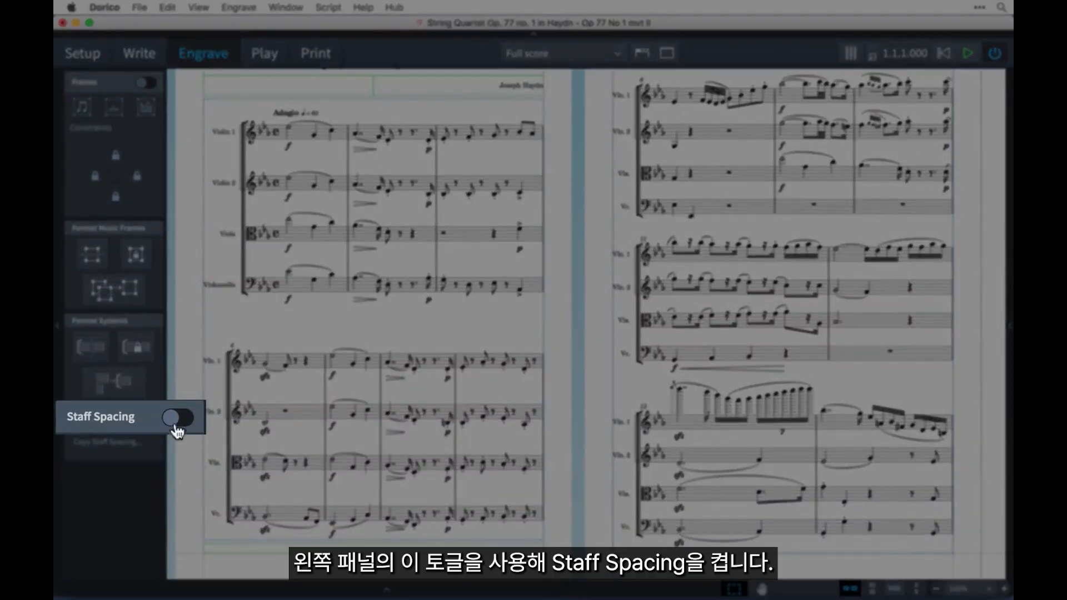
pyautogui.click(145, 418)
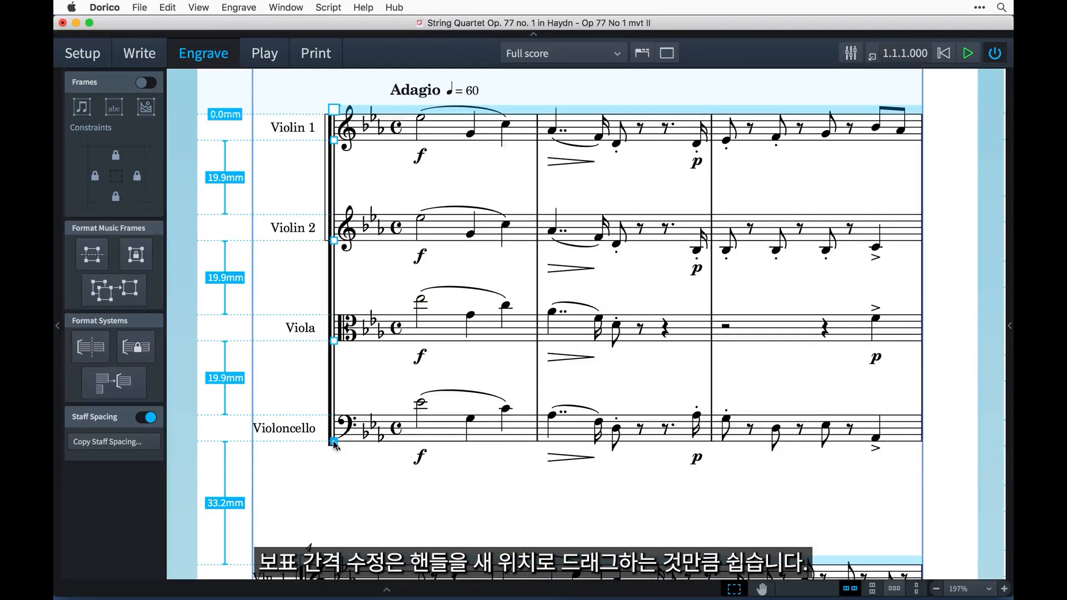
# Lower the first system's Violoncello staff to a 33.0 mm gap below the Viola, and remove that position override
pyautogui.moveTo(334, 442); pyautogui.dragTo(340, 495)
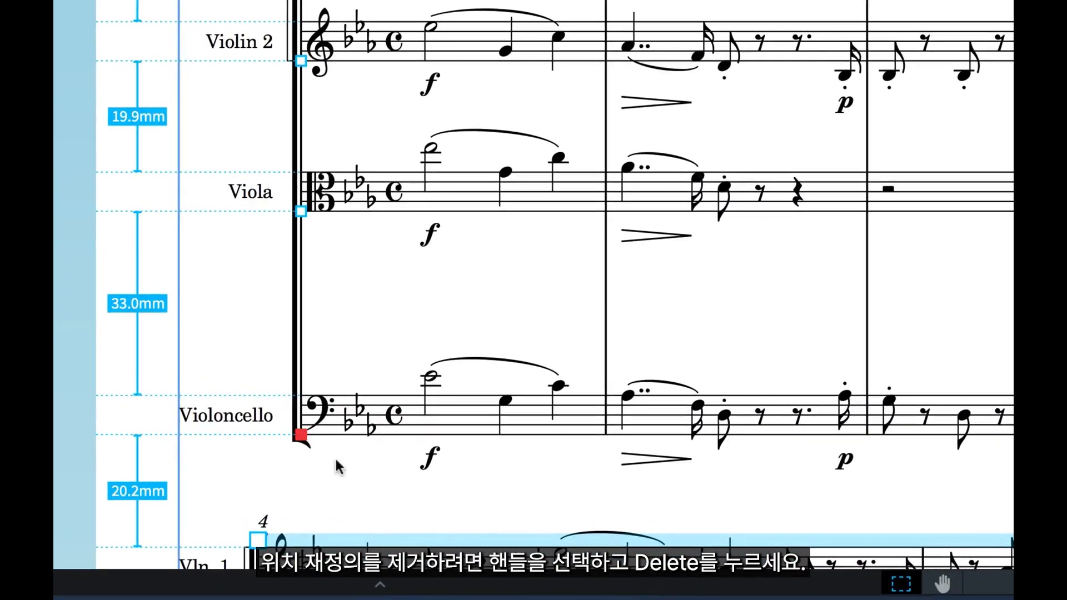
pyautogui.press('Delete')
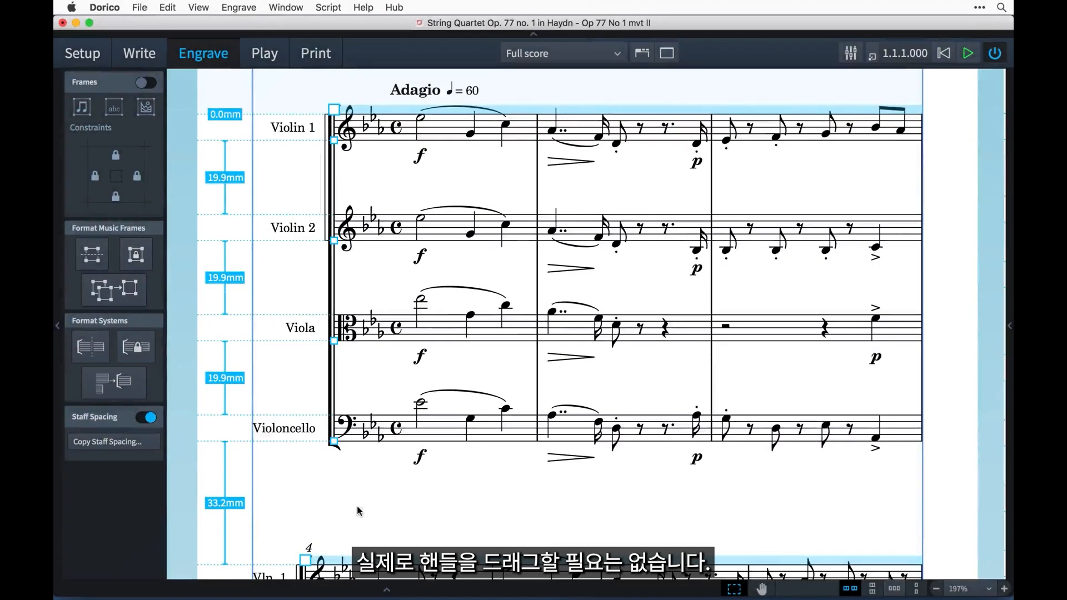
# Lower the first system's Violoncello, Viola and Violin 2 staves individually, leaving gaps of 21.7, 22.1 and 17.5 mm from Violin 1 downward
pyautogui.moveTo(448, 432); pyautogui.dragTo(447, 438)
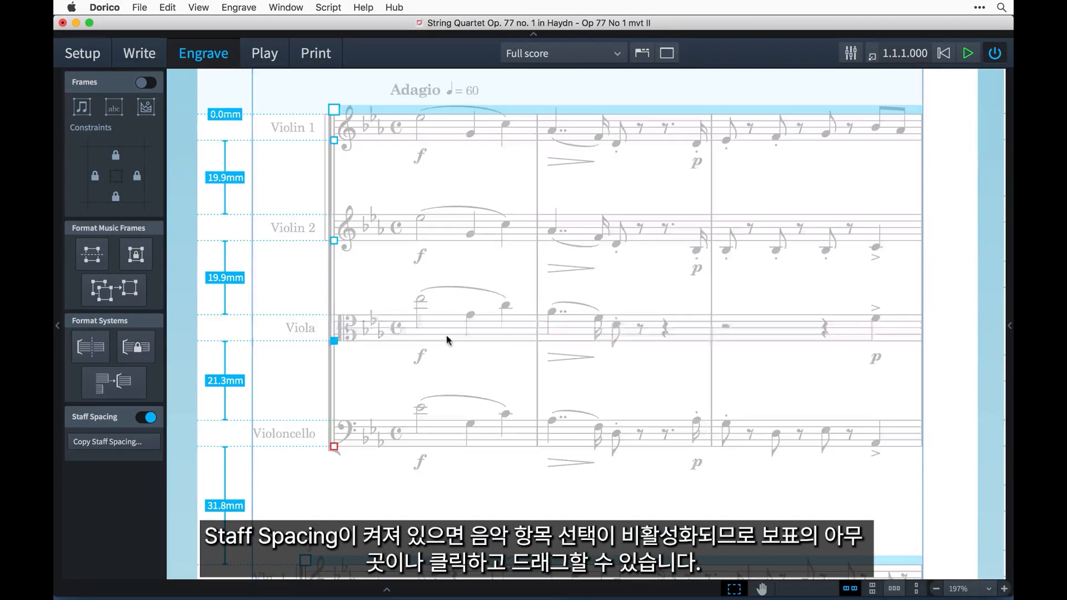
pyautogui.moveTo(447, 334); pyautogui.dragTo(449, 348)
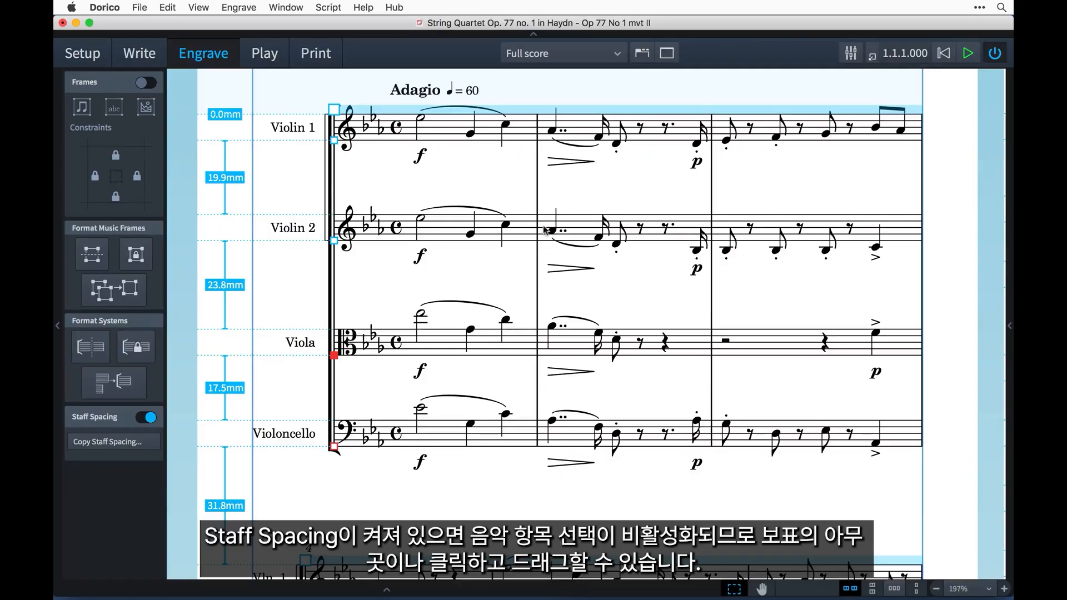
pyautogui.moveTo(550, 229)
pyautogui.mouseDown()
pyautogui.moveTo(552, 261)
pyautogui.moveTo(553, 234)
pyautogui.mouseUp()
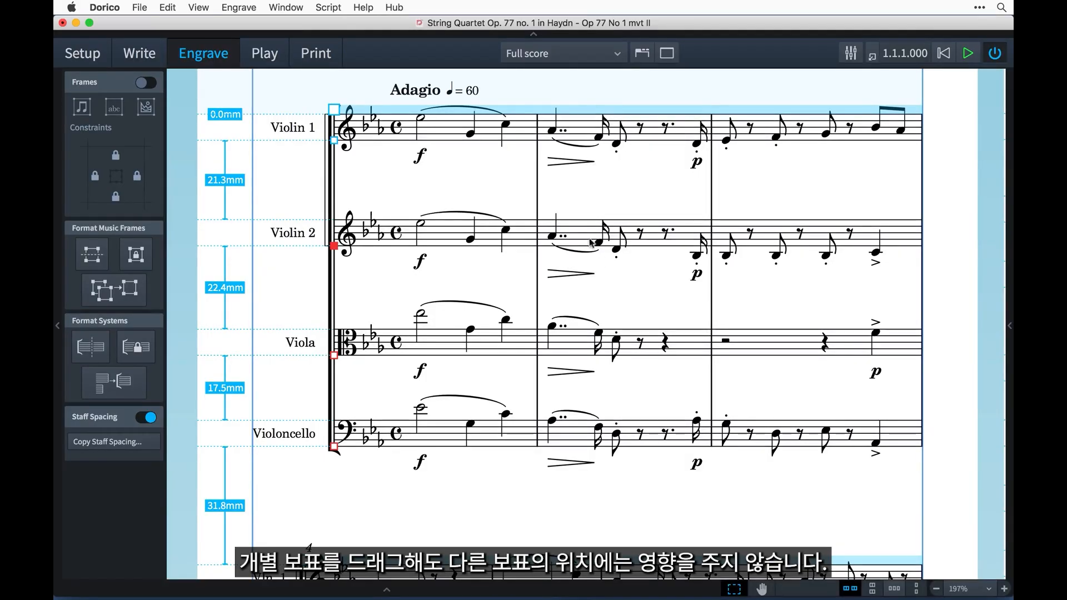
pyautogui.moveTo(589, 245)
pyautogui.mouseDown()
pyautogui.moveTo(612, 383)
pyautogui.moveTo(587, 115)
pyautogui.moveTo(604, 235)
pyautogui.mouseUp()
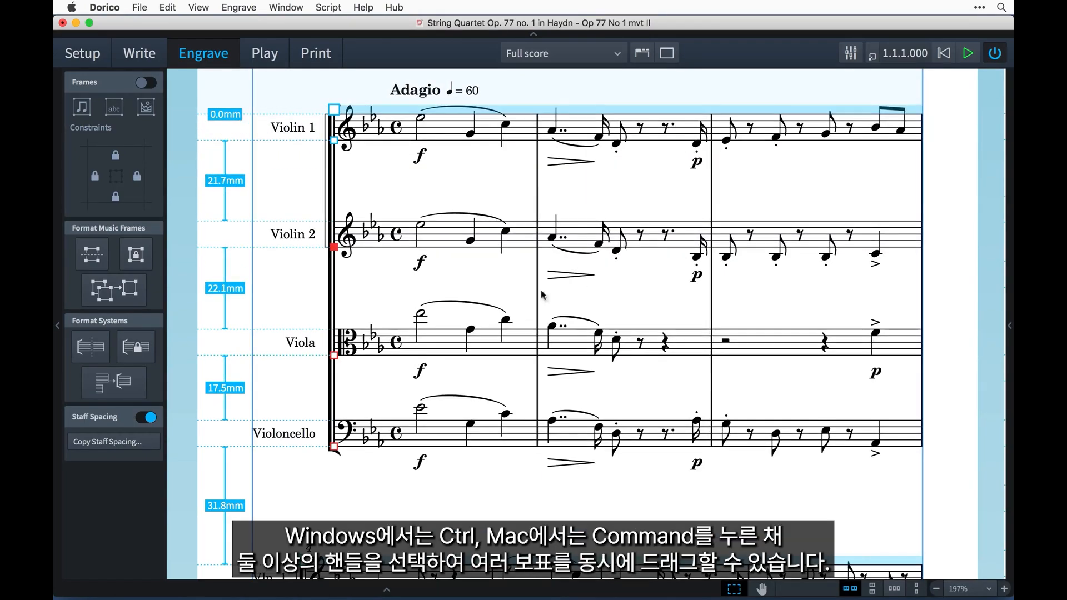
# Raise the first system's Violin 2 and Viola staves together, leaving a 15.4 mm gap below Violin 1
pyautogui.keyDown('super'); pyautogui.click(333, 355); pyautogui.keyUp('super')
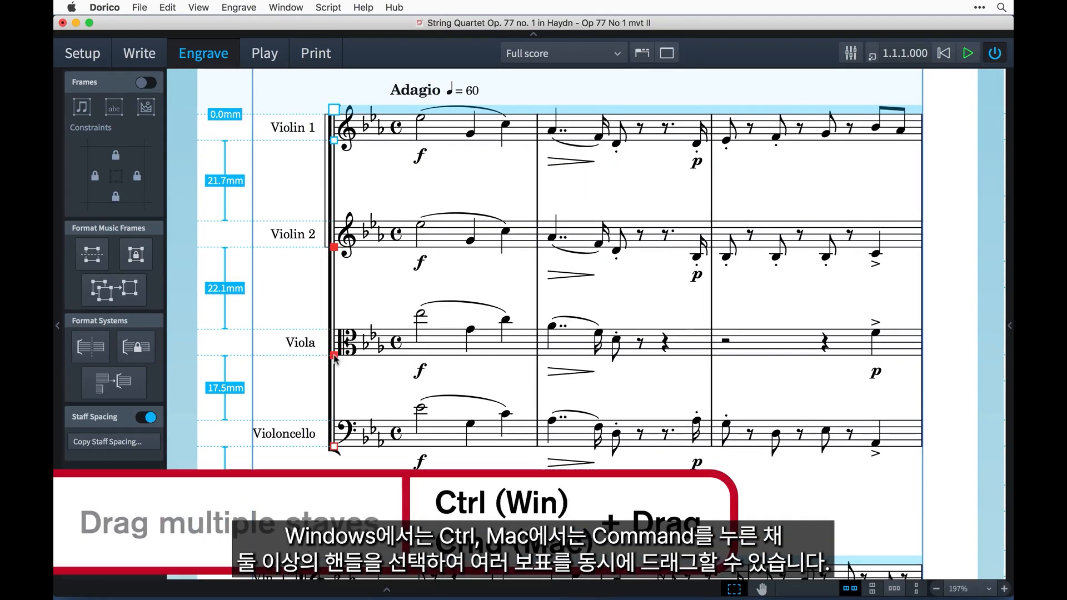
pyautogui.moveTo(335, 355); pyautogui.dragTo(338, 333)
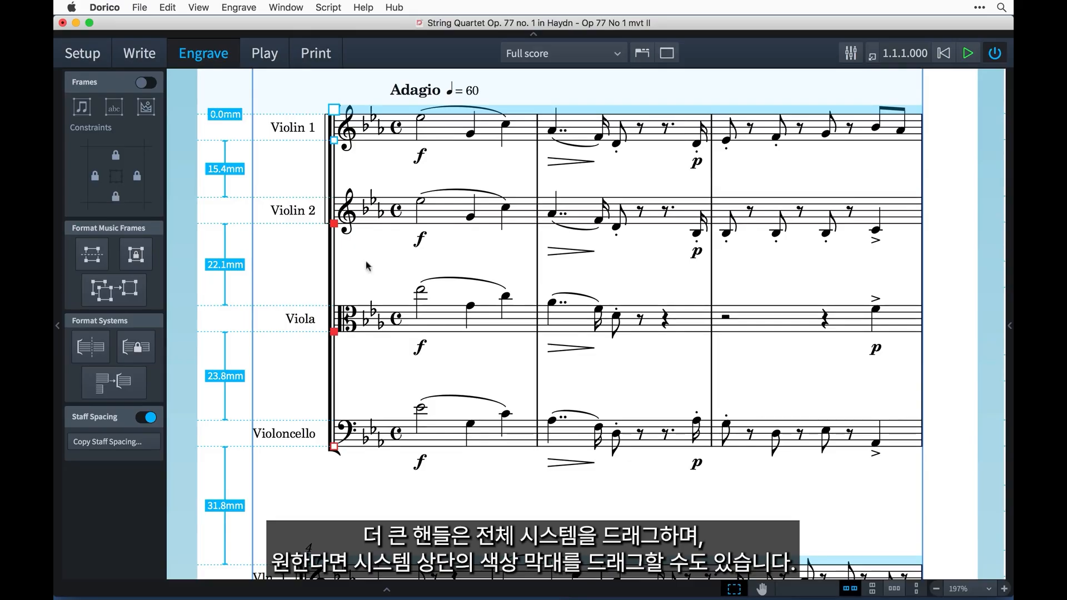
# Lower the entire first system to 11.3 mm below the top of the music frame
pyautogui.click(334, 110)
pyautogui.moveTo(335, 110); pyautogui.dragTo(391, 152)
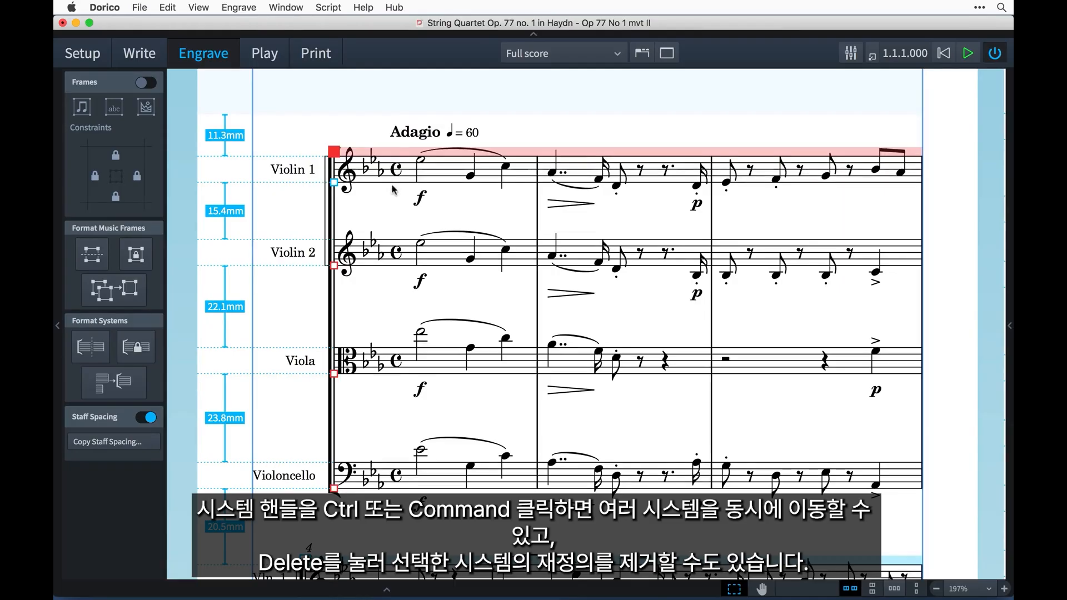
# Raise the first two systems together until the first sits 2.5 mm below the frame's top, and remove both systems' position overrides
pyautogui.scroll(-5, 393, 178)
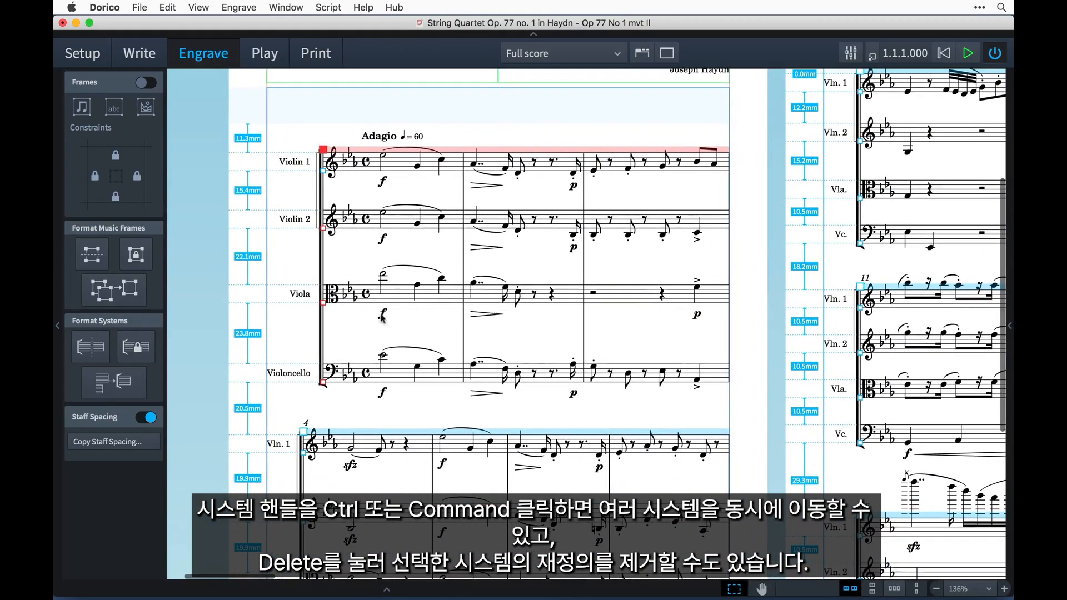
pyautogui.keyDown('ctrl'); pyautogui.click(303, 432); pyautogui.keyUp('ctrl')
pyautogui.moveTo(303, 432); pyautogui.dragTo(304, 410)
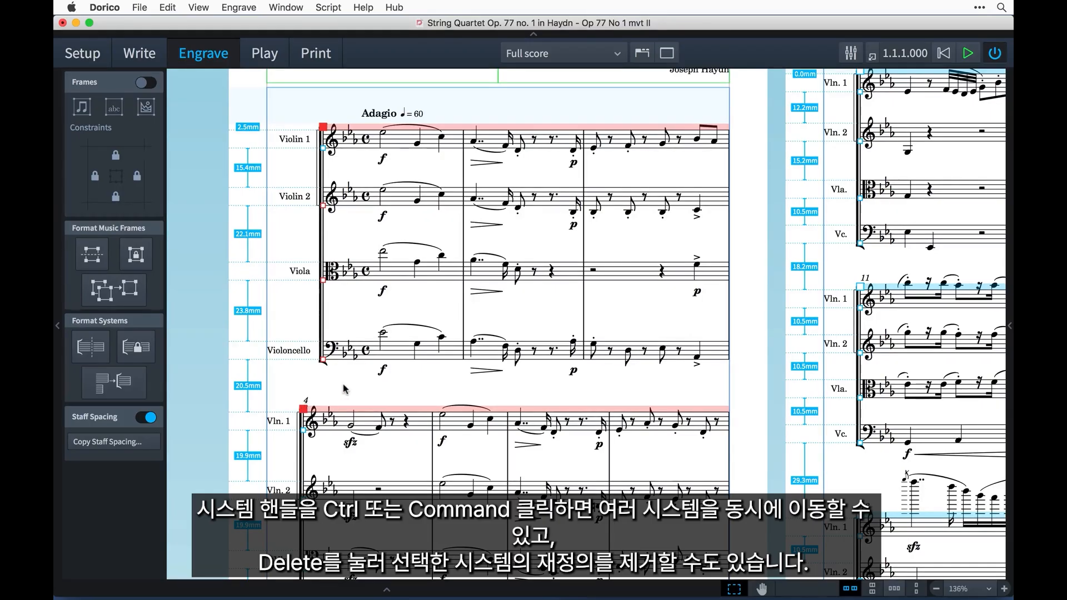
pyautogui.press('Delete')
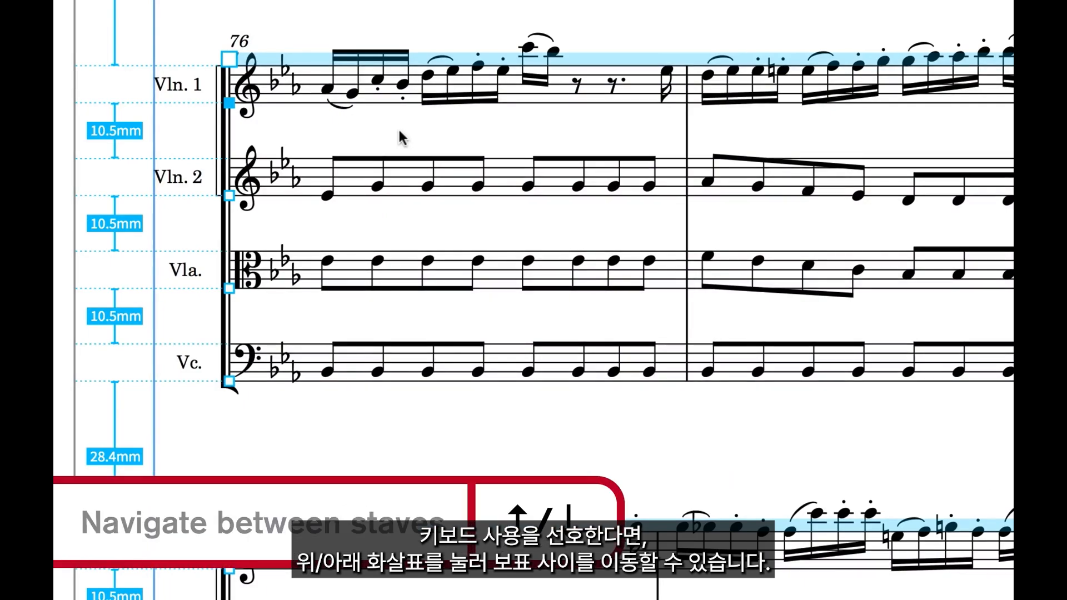
# Lower the Vc. staff in the bar 76 system to a 10.9 mm gap below the Vla. staff
pyautogui.press('Down')
pyautogui.press('Down')
pyautogui.press('Down')
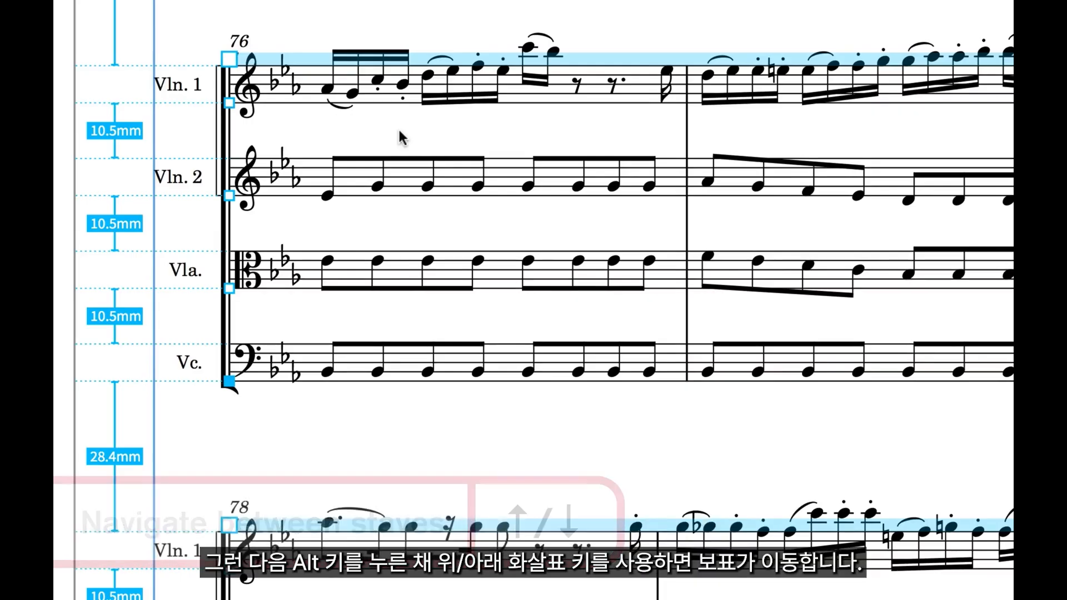
pyautogui.hotkey('alt', 'Down')
pyautogui.hotkey('alt', 'Down')
pyautogui.hotkey('alt', 'Down')
pyautogui.hotkey('alt', 'Up')
pyautogui.hotkey('alt', 'Up')
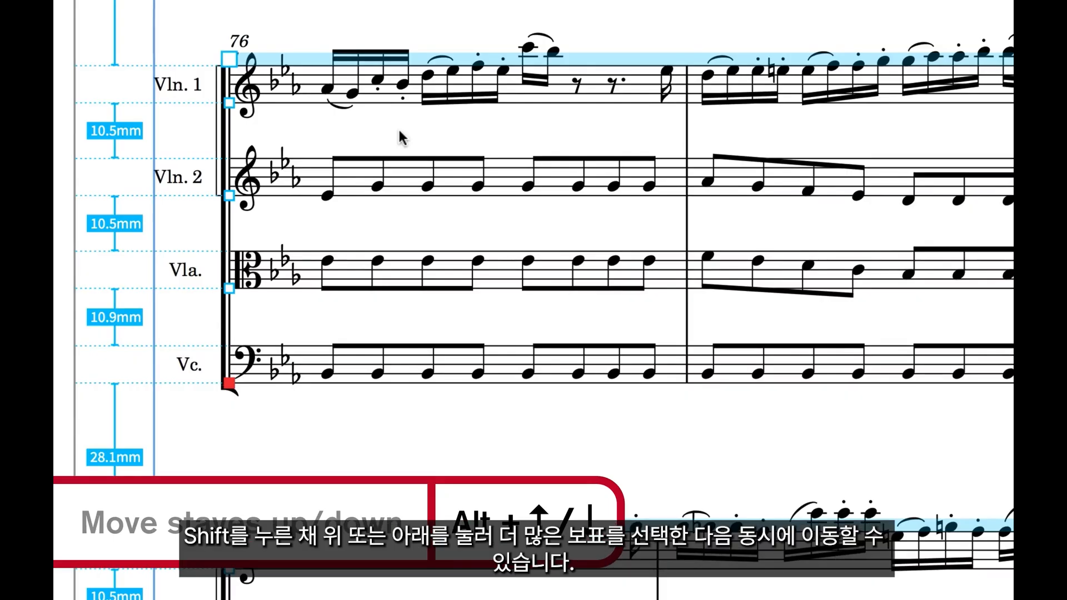
# Add the Vla. staff to the selection and lower it together with the Vc. staff to a 12.3 mm gap below Vln. 2
pyautogui.hotkey('shift', 'Up')
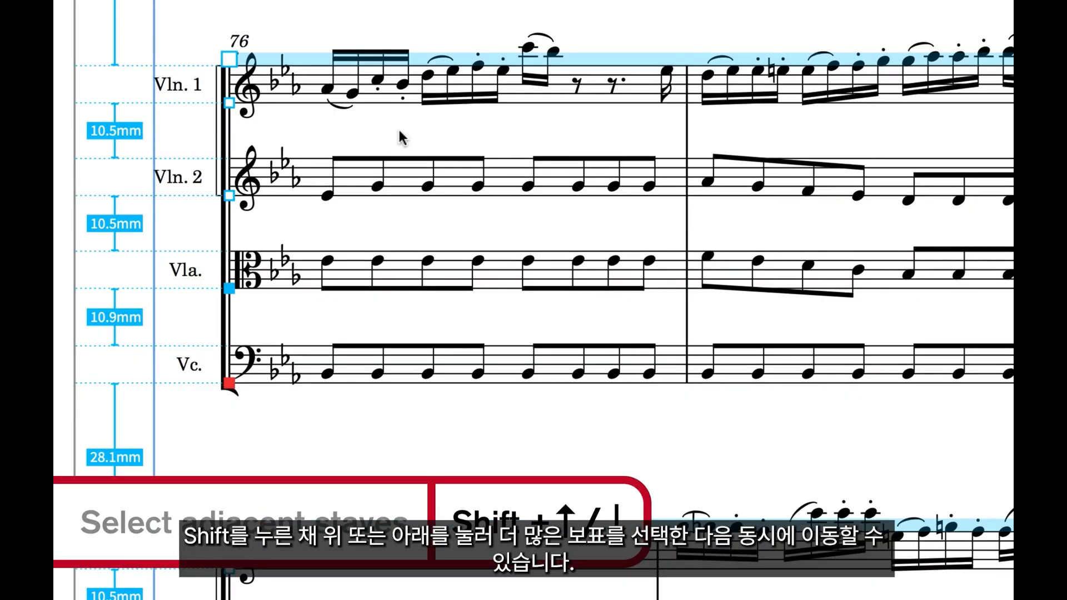
pyautogui.hotkey('alt', 'Down')
pyautogui.hotkey('alt', 'Down')
pyautogui.hotkey('alt', 'Down')
pyautogui.hotkey('alt', 'Down')
pyautogui.hotkey('alt', 'Down')
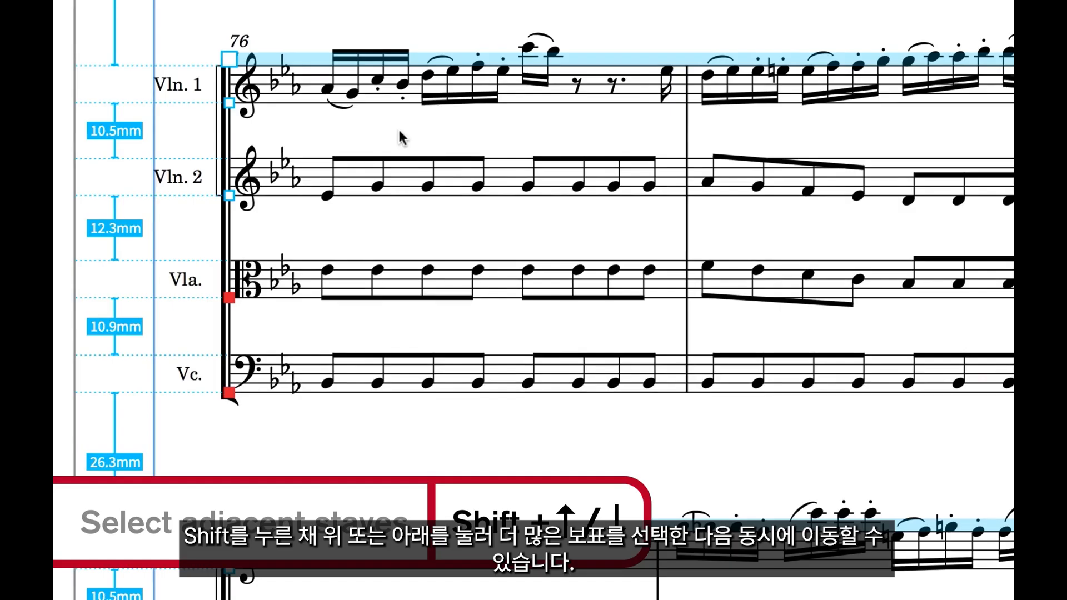
# Raise the whole bar 76 system slightly, leaving a 27.4 mm gap before the bar 78 system
pyautogui.press('Tab')
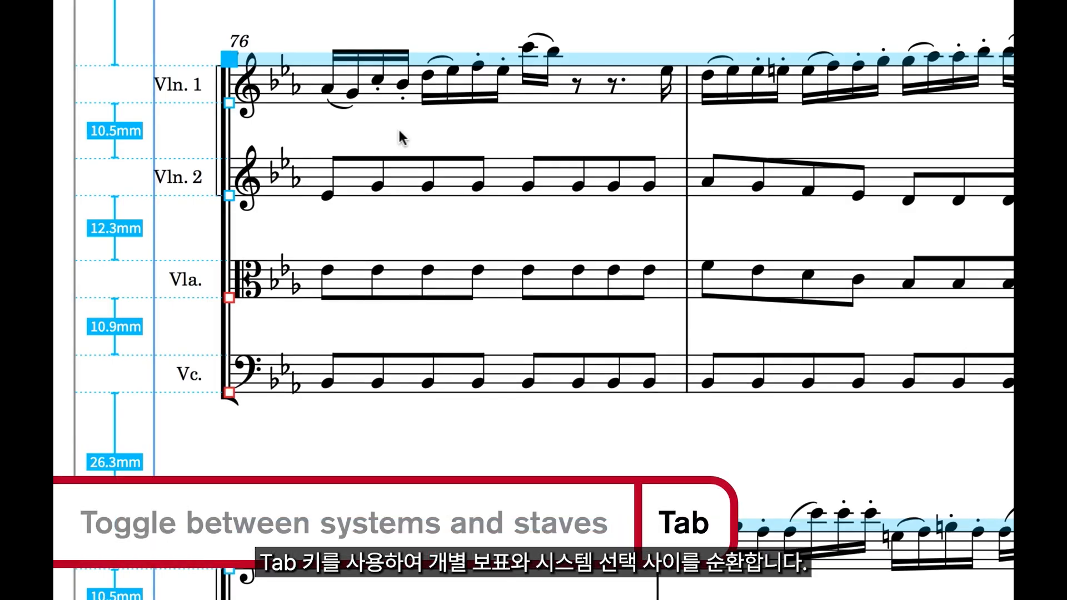
pyautogui.hotkey('alt', 'Up')
pyautogui.hotkey('alt', 'Up')
pyautogui.hotkey('alt', 'Up')
# Lower only the Vln. 2 staff in the bar 76 system to an 11.2 mm gap below Vln. 1
pyautogui.press('Tab')
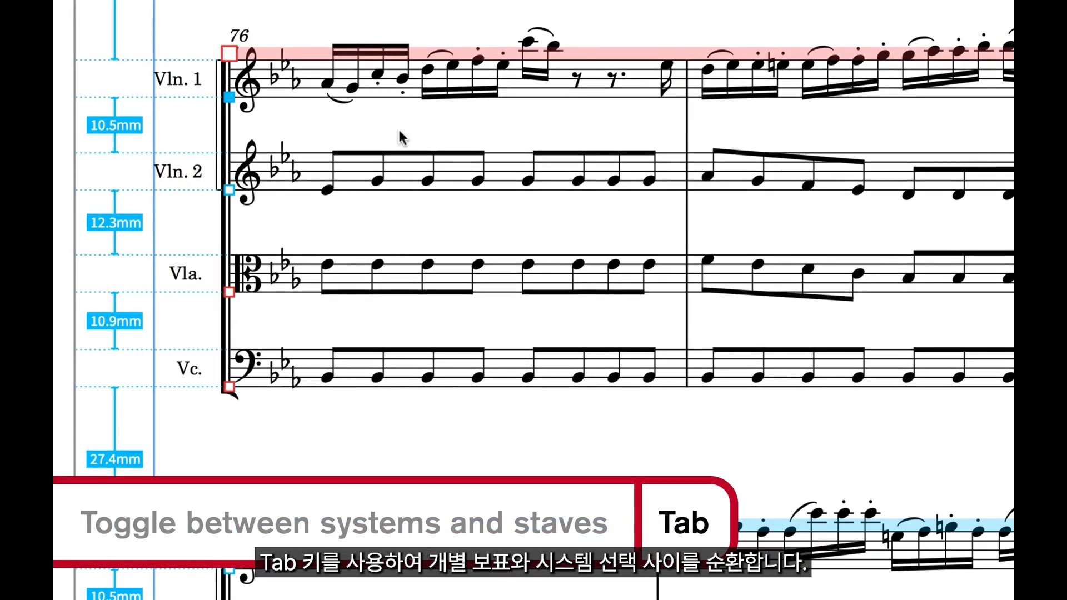
pyautogui.press('Tab')
pyautogui.hotkey('alt', 'Down')
pyautogui.hotkey('alt', 'Down')
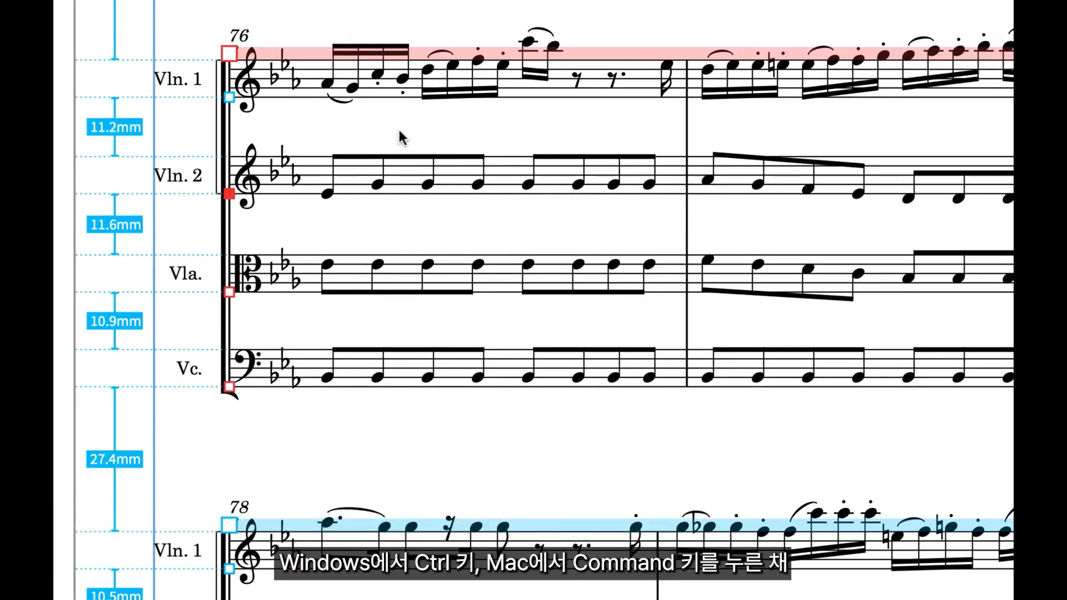
# Move the Vln. 2 staff down and up in large increments, returning it to 11.2 mm below Vln. 1
pyautogui.hotkey('ctrl', 'alt', 'Down')
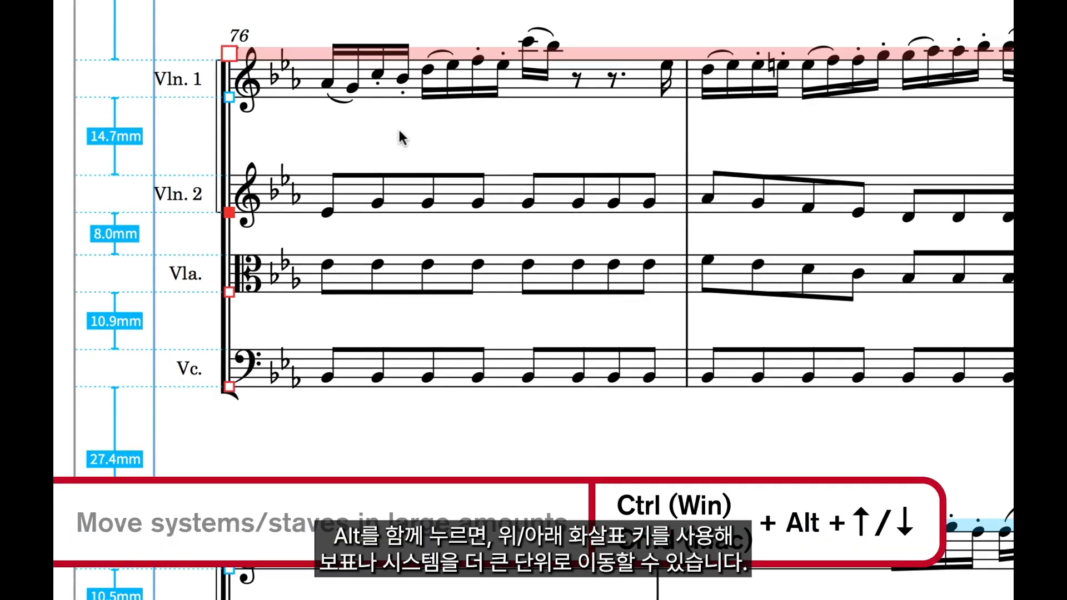
pyautogui.hotkey('ctrl', 'alt', 'Up')
pyautogui.hotkey('ctrl', 'alt', 'Up')
pyautogui.hotkey('ctrl', 'alt', 'Down')
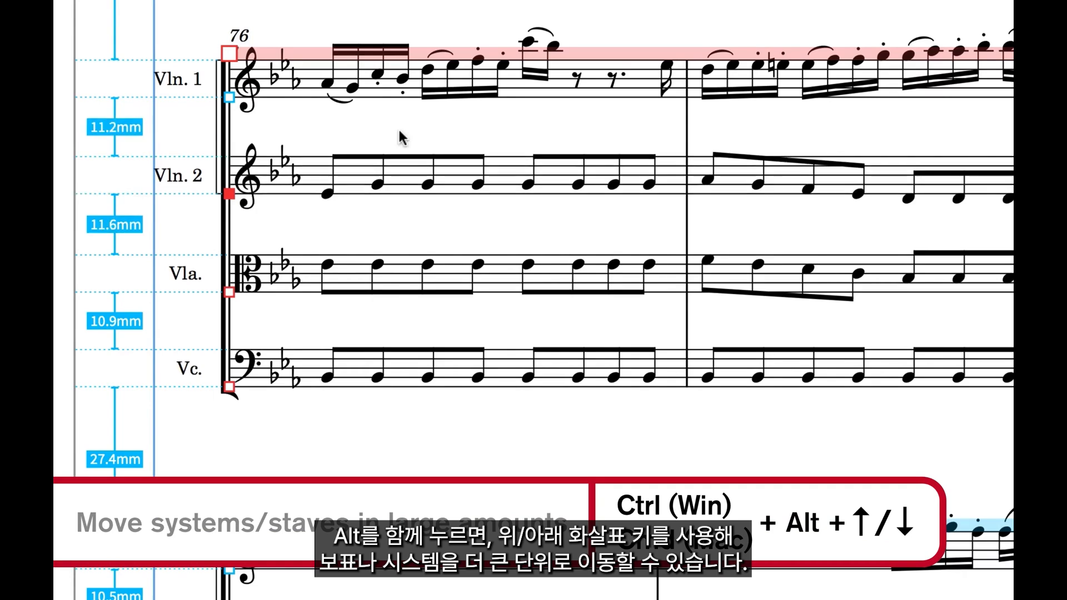
pyautogui.hotkey('ctrl', 'alt', 'Down')
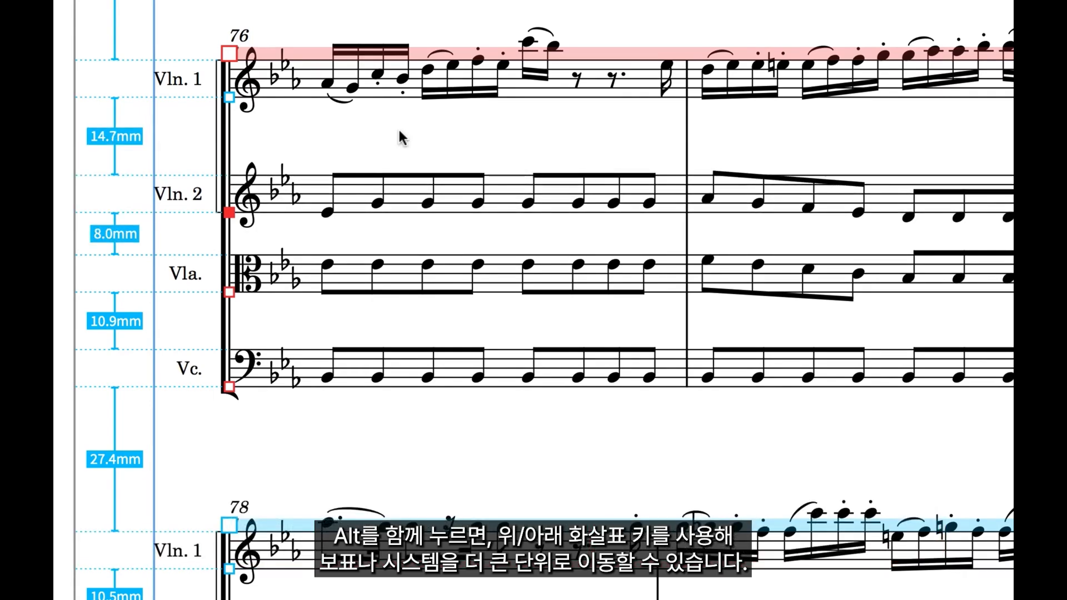
pyautogui.hotkey('ctrl', 'alt', 'Up')
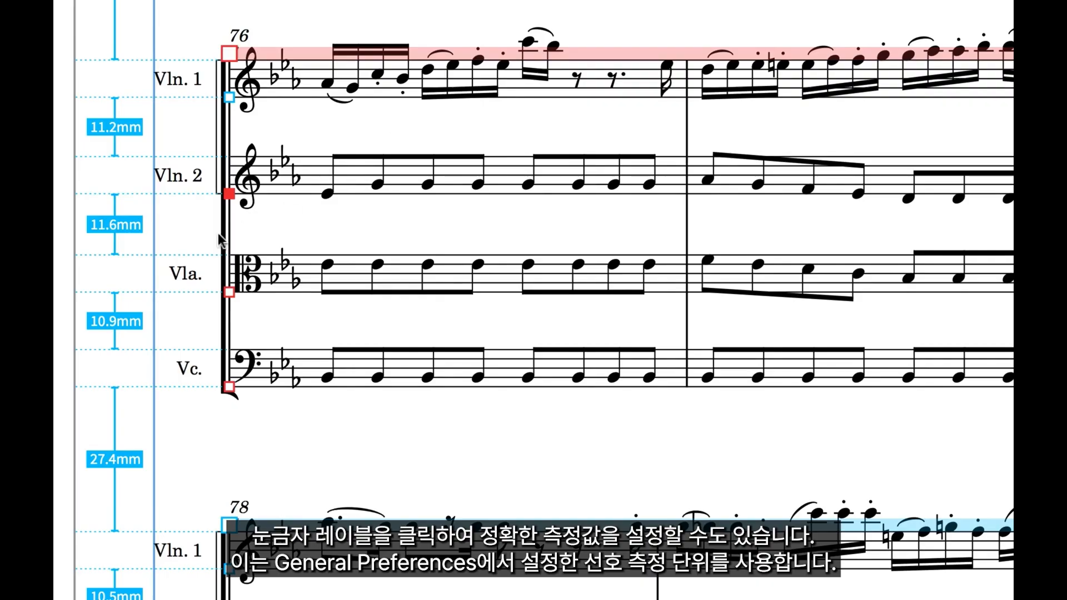
# Set the gap between the Vln. 2 and Vla. staves in the bar 76 system to 12.0 mm, and open the Preferences
pyautogui.click(114, 225)
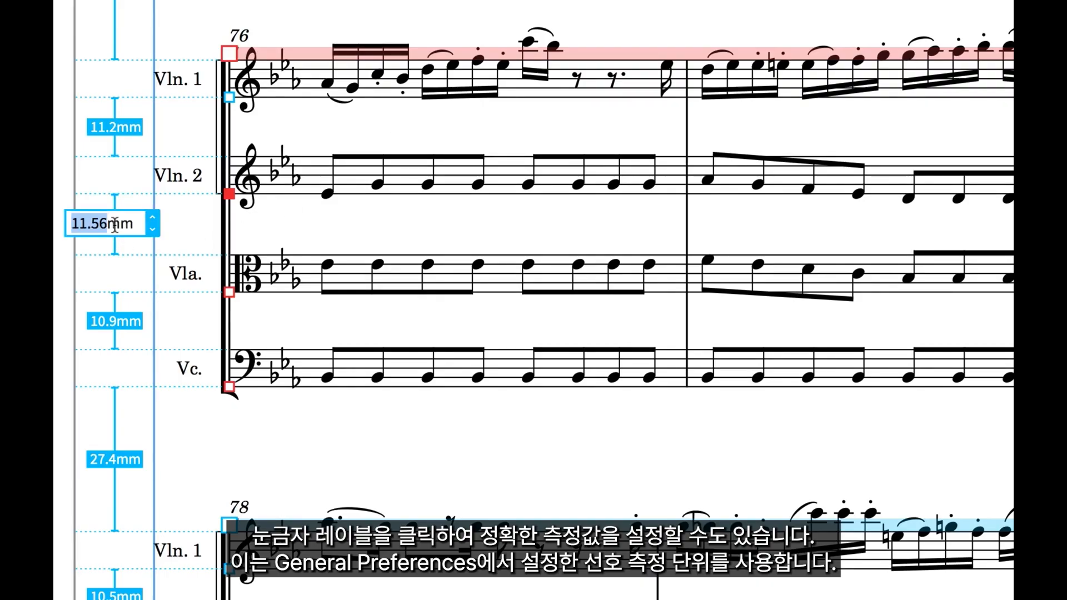
pyautogui.write('12.0')
pyautogui.press('Return')
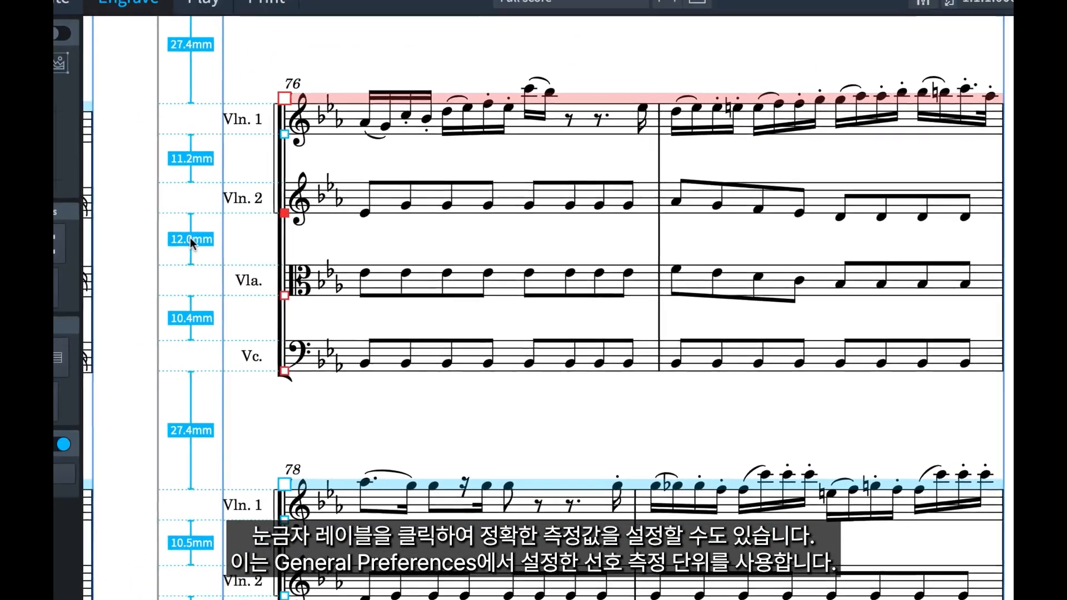
pyautogui.press('super+comma')
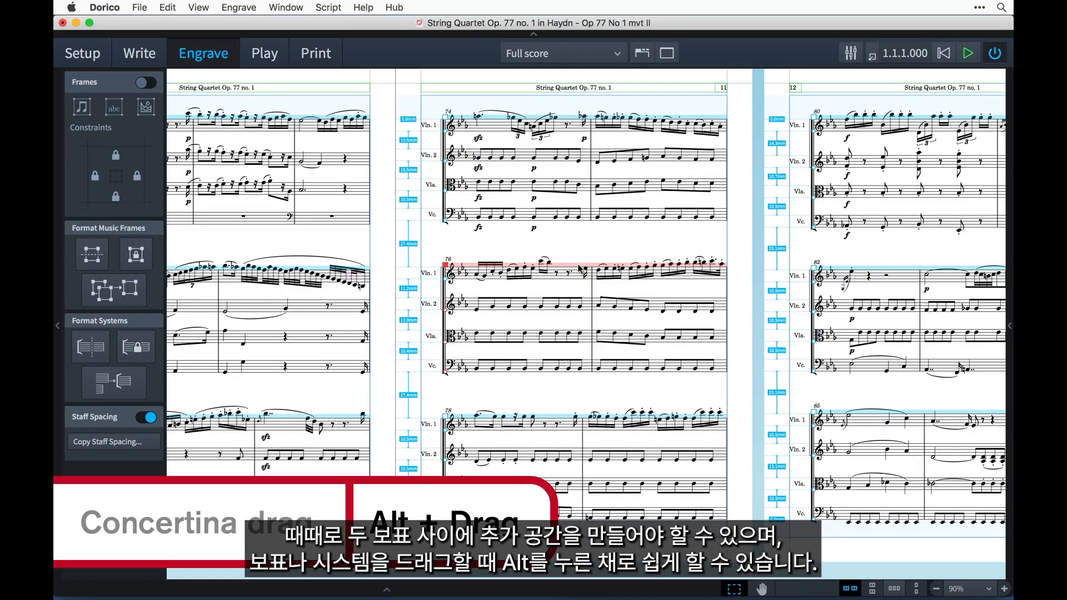
# Concertina-move the bar 76 system down to widen the space below the bar 74 system, and fine-tune it with small nudges both ways
pyautogui.moveTo(581, 270); pyautogui.dragTo(582, 304)
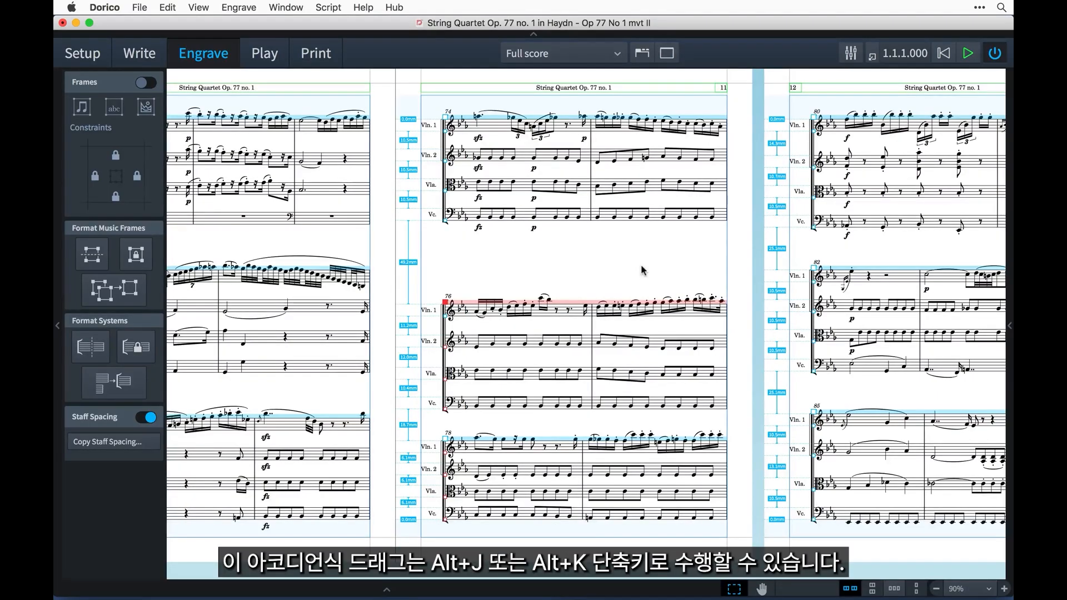
pyautogui.hotkey('alt', 'k')
pyautogui.hotkey('alt', 'k')
pyautogui.hotkey('alt', 'k')
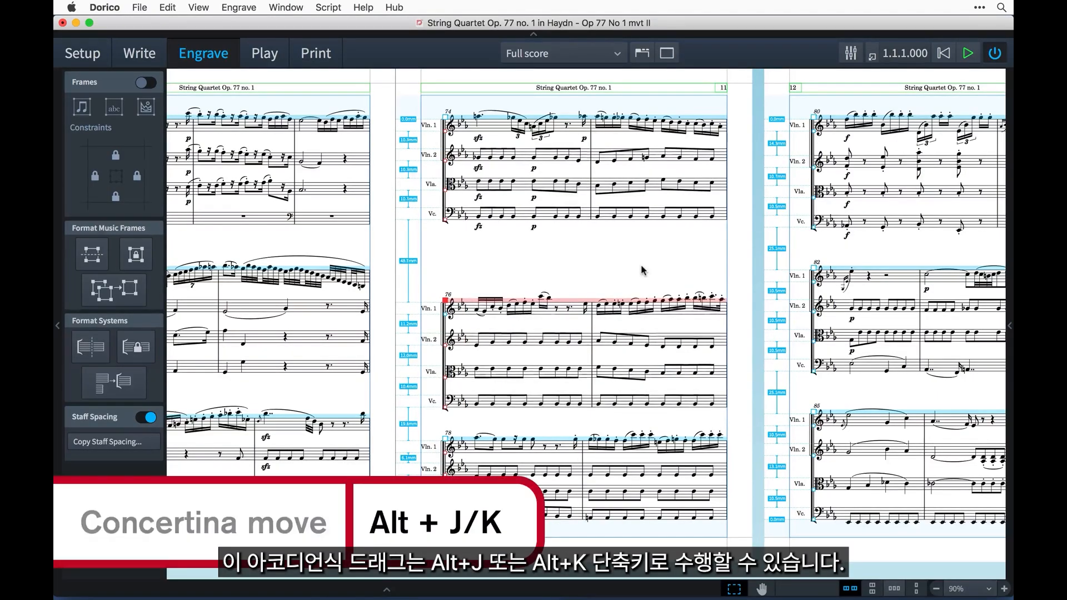
pyautogui.hotkey('alt', 'j')
pyautogui.hotkey('alt', 'j')
pyautogui.hotkey('alt', 'j')
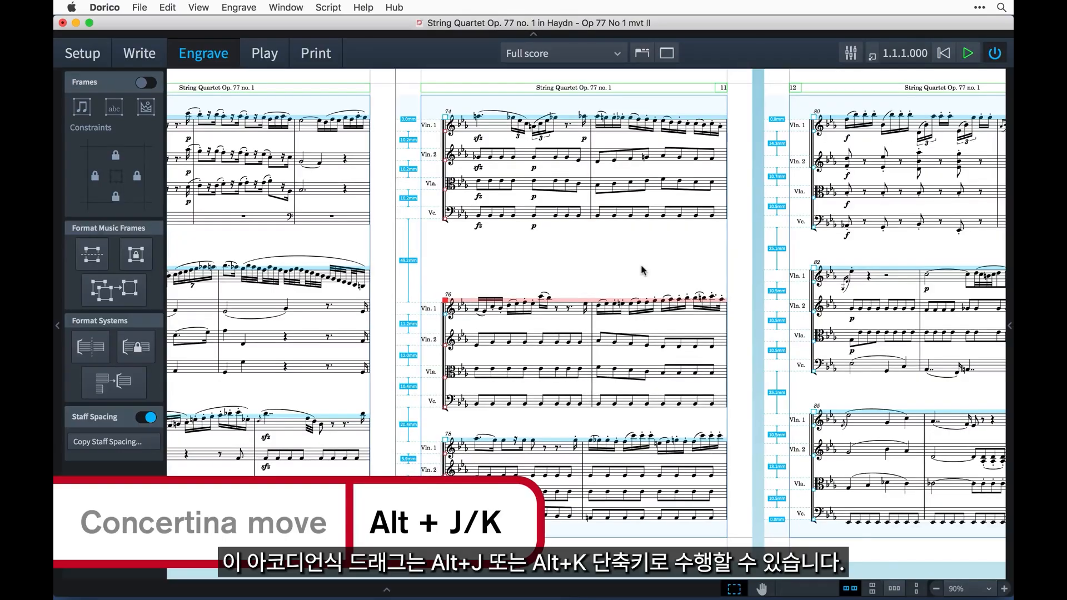
# Concertina-move the bar 76 system up in small and large increments, to a 27.4 mm gap above the bar 78 system
pyautogui.hotkey('alt', 'k')
pyautogui.hotkey('alt', 'k')
pyautogui.hotkey('alt', 'k')
pyautogui.hotkey('alt', 'k')
pyautogui.hotkey('ctrl', 'alt', 'k')
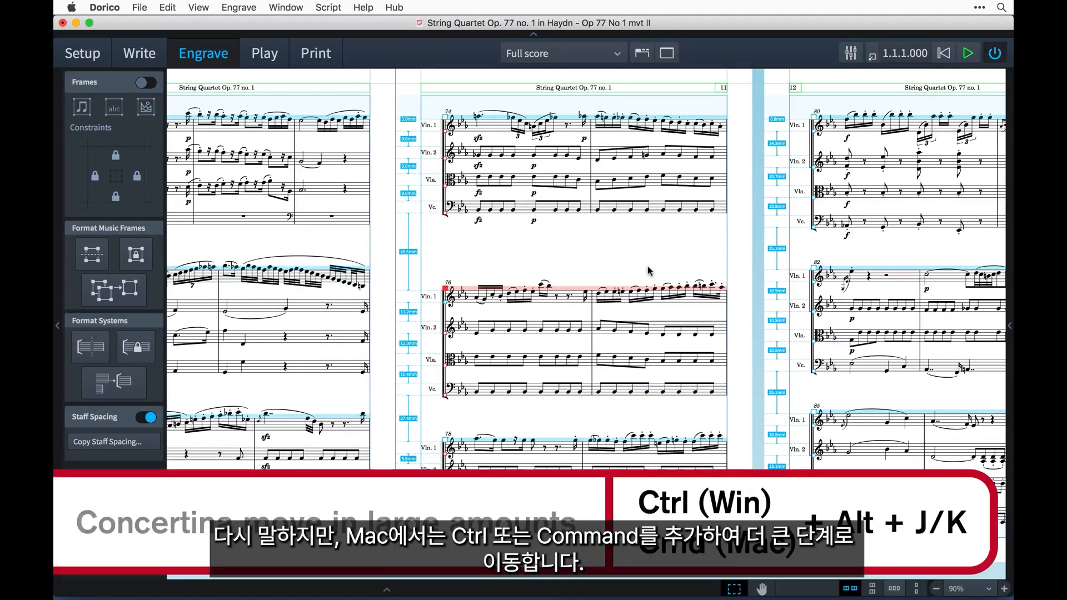
# Copy the staff spacing from page 11 to pages 12 through 13, and check the spacing on those pages
pyautogui.hscroll(5, 720, 338)
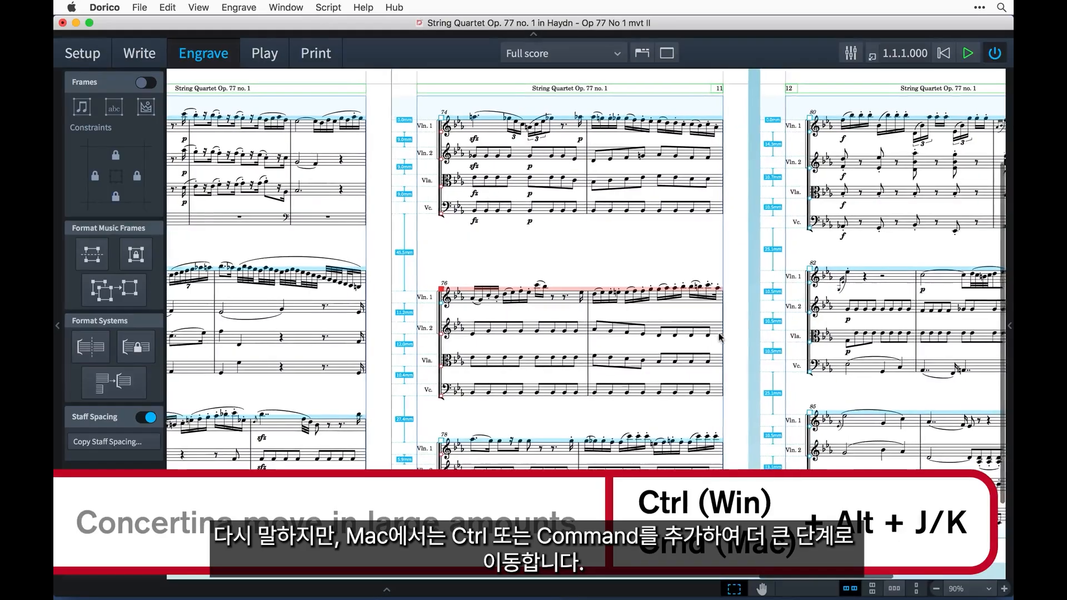
pyautogui.scroll(-3, 720, 337)
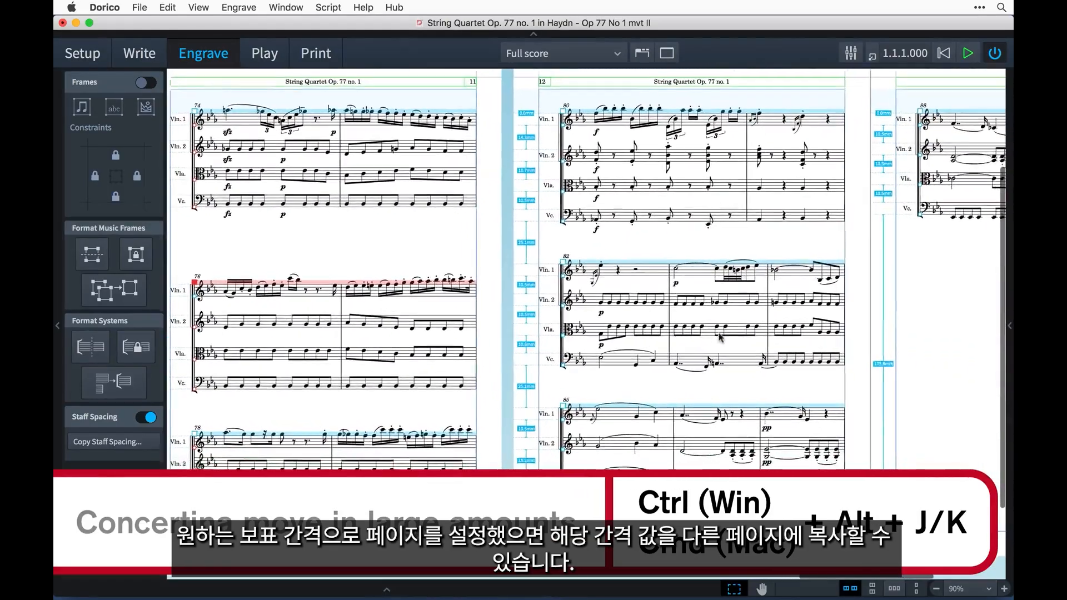
pyautogui.hscroll(1, 719, 338)
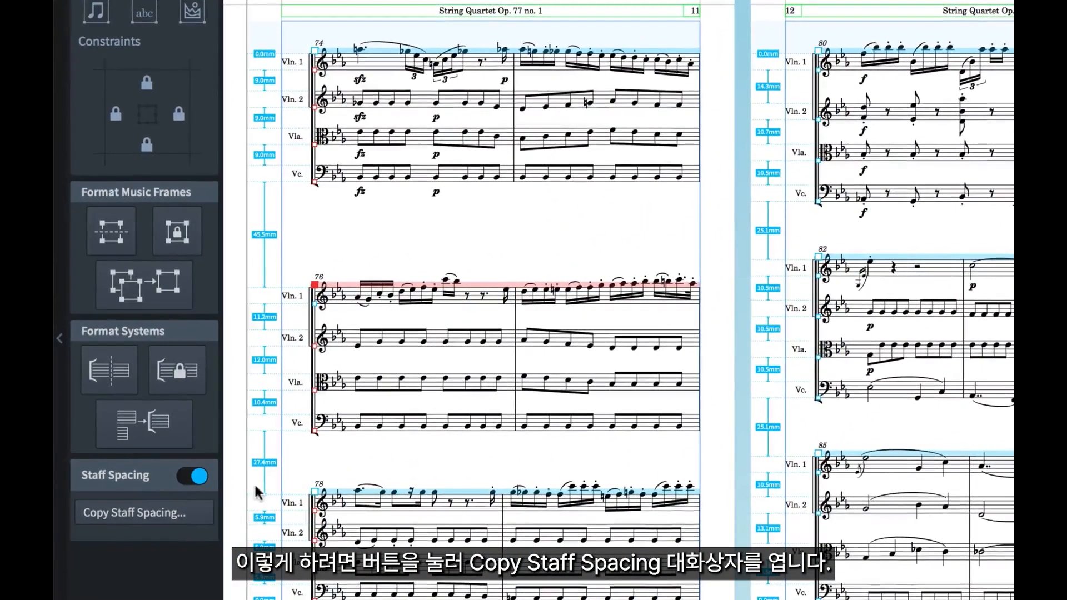
pyautogui.click(201, 513)
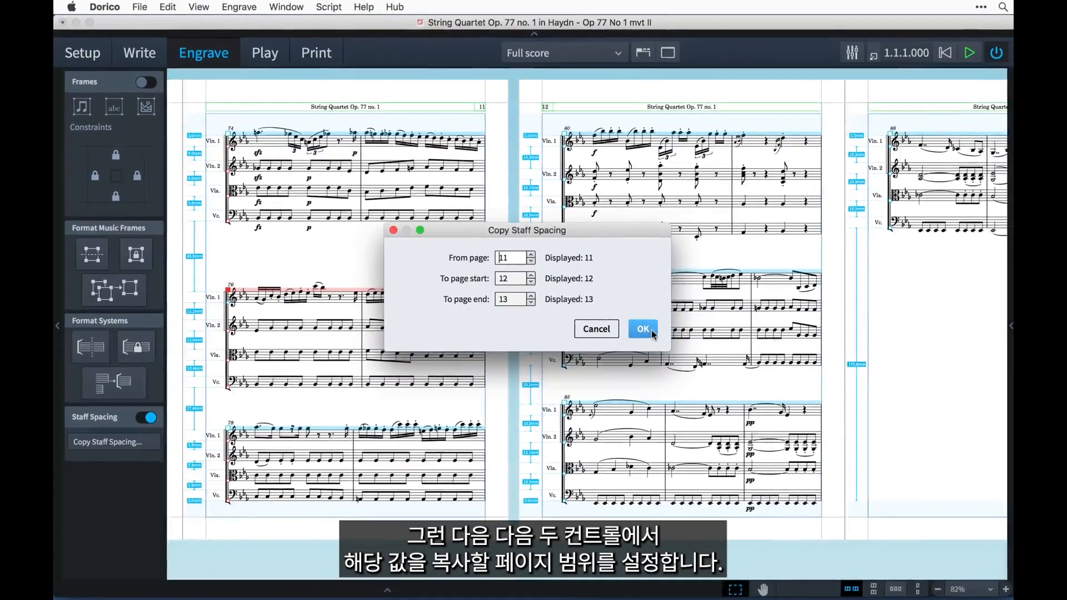
pyautogui.click(657, 330)
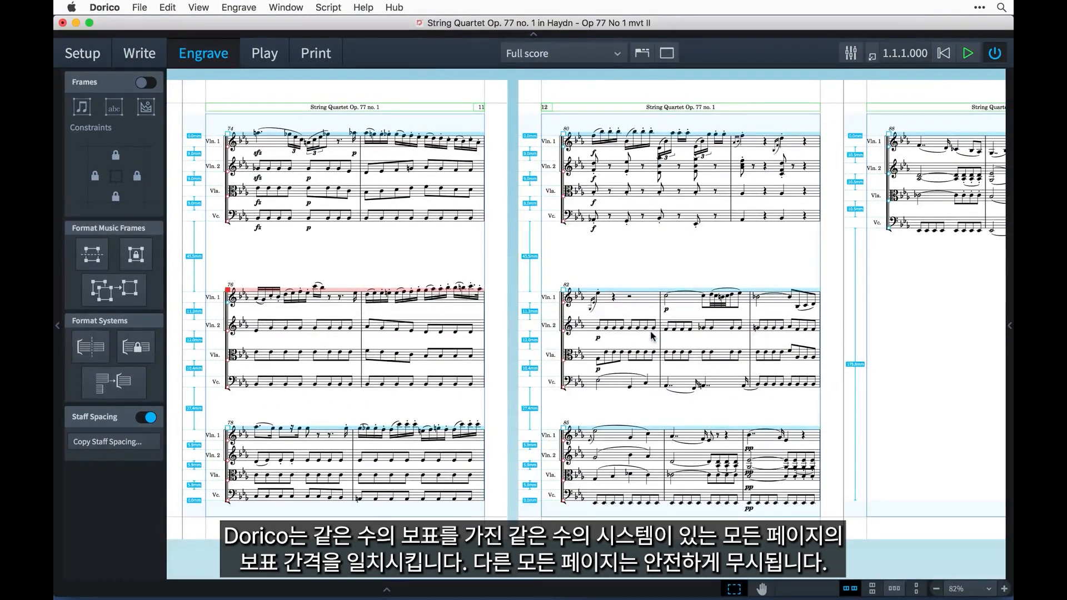
pyautogui.hscroll(2, 707, 336)
pyautogui.hscroll(3, 708, 336)
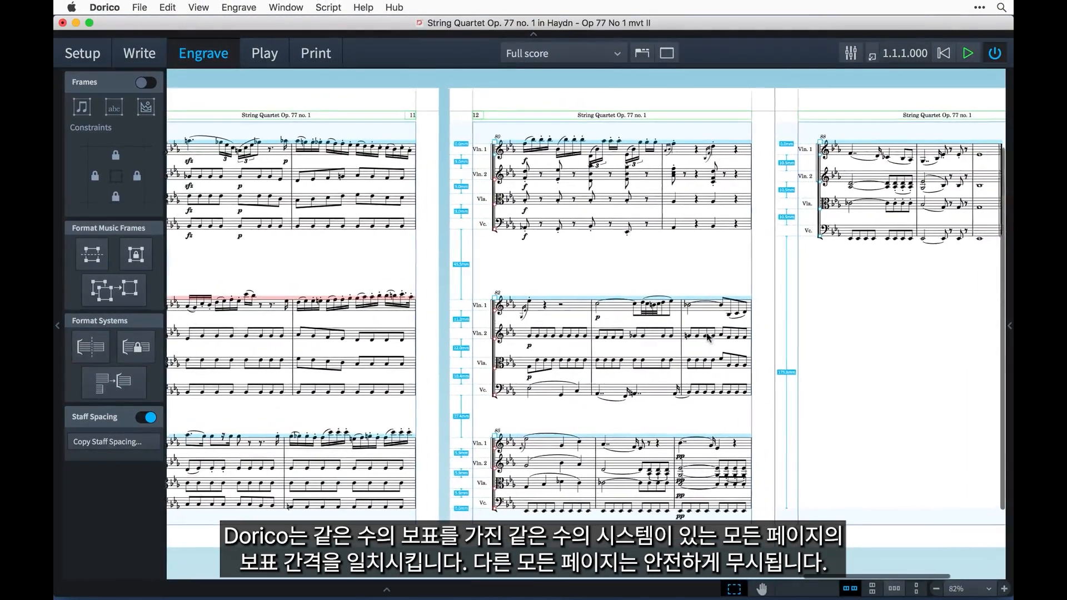